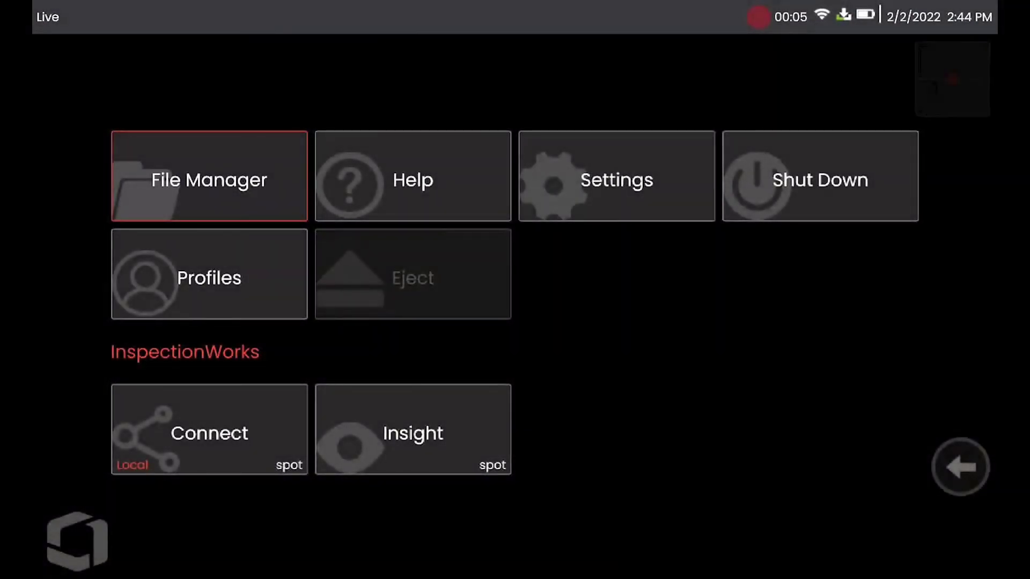
Check in Connectivity settings that Wi-Fi is connected to the 'spot' network
left_click(616, 179)
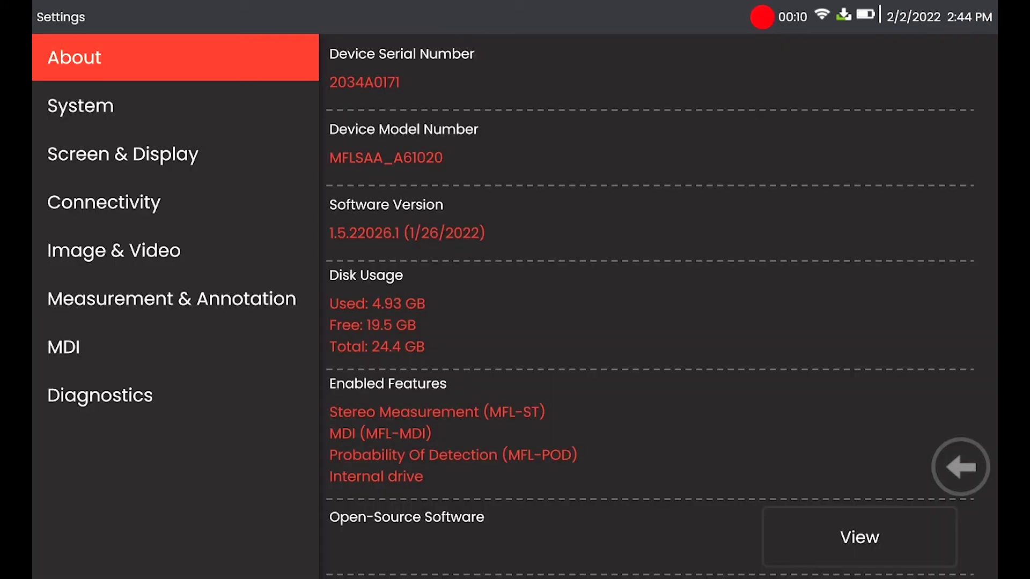
left_click(104, 202)
left_click(531, 148)
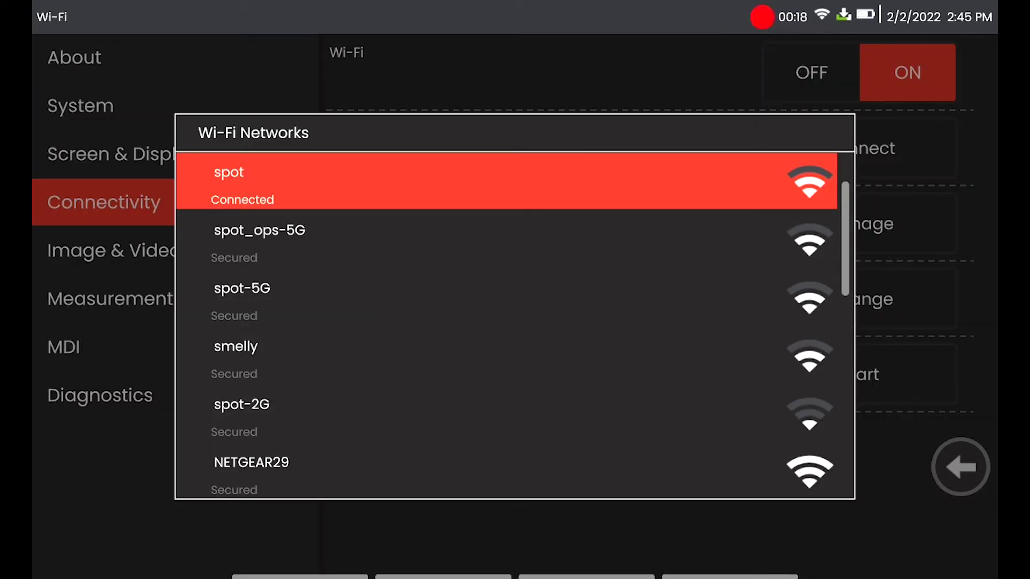
key("Escape")
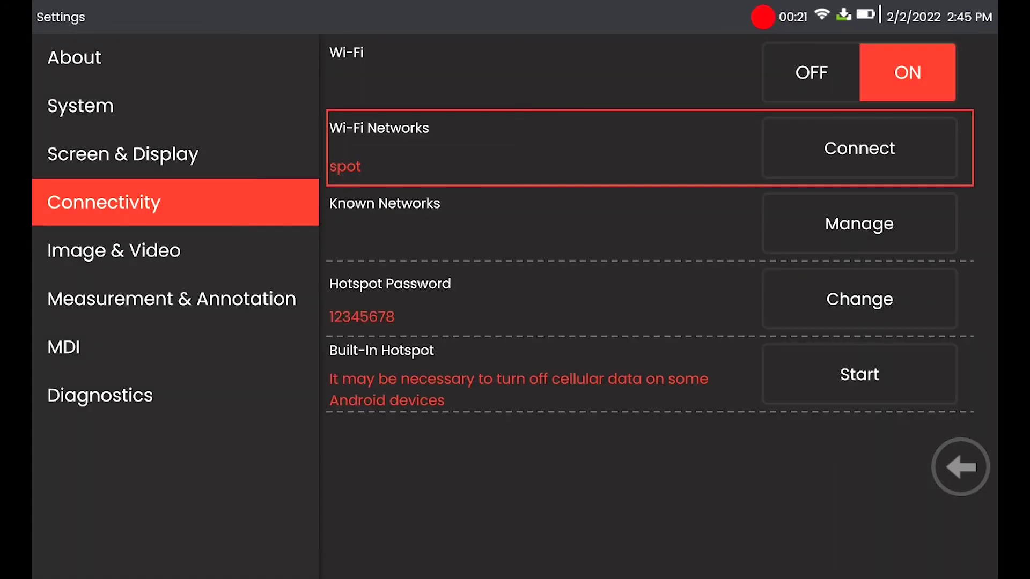
Install software update 1.5.22032.1 from About, then confirm shutting the device down
key("Up")
key("Up")
key("Up")
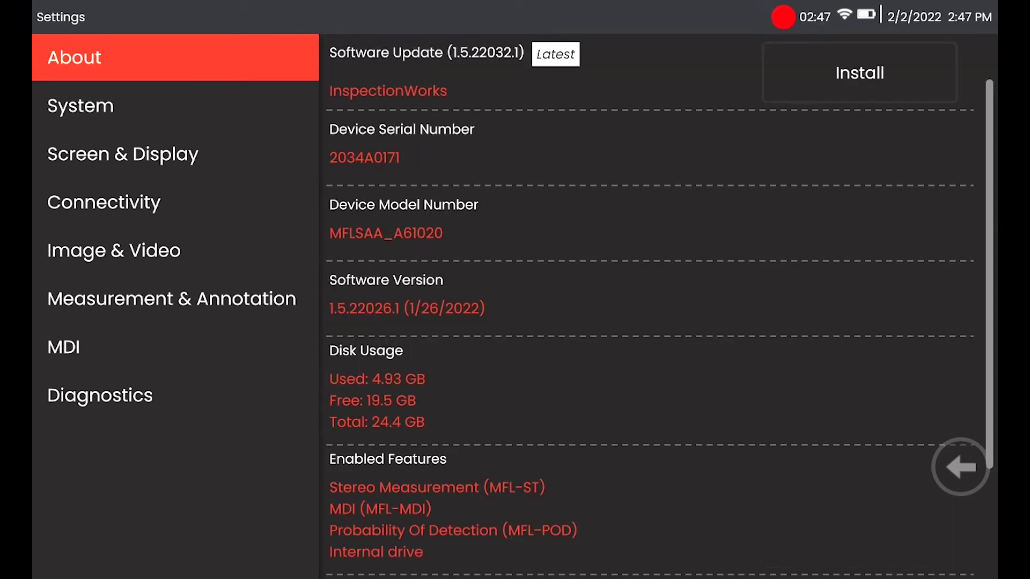
left_click(859, 72)
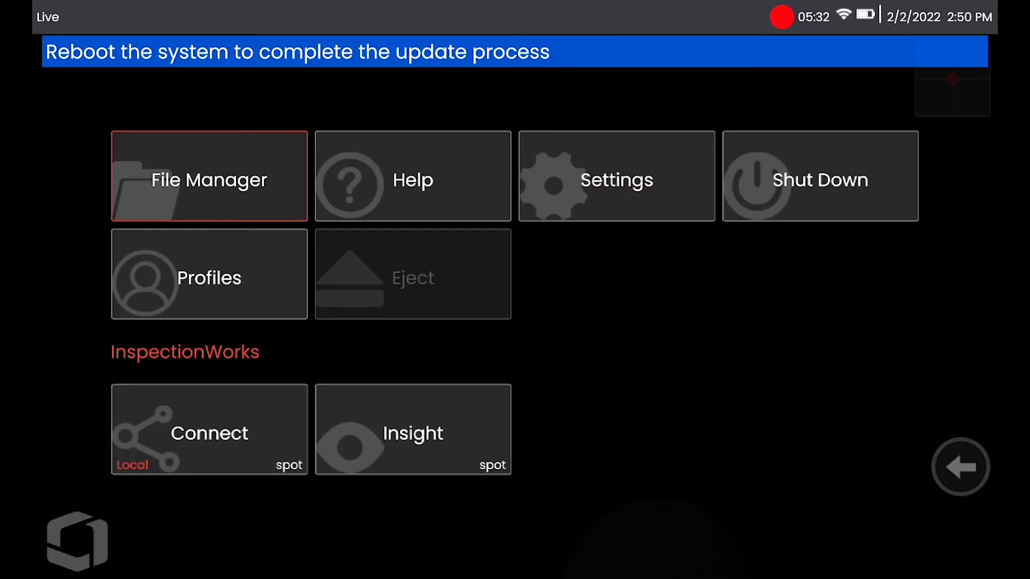
left_click(820, 180)
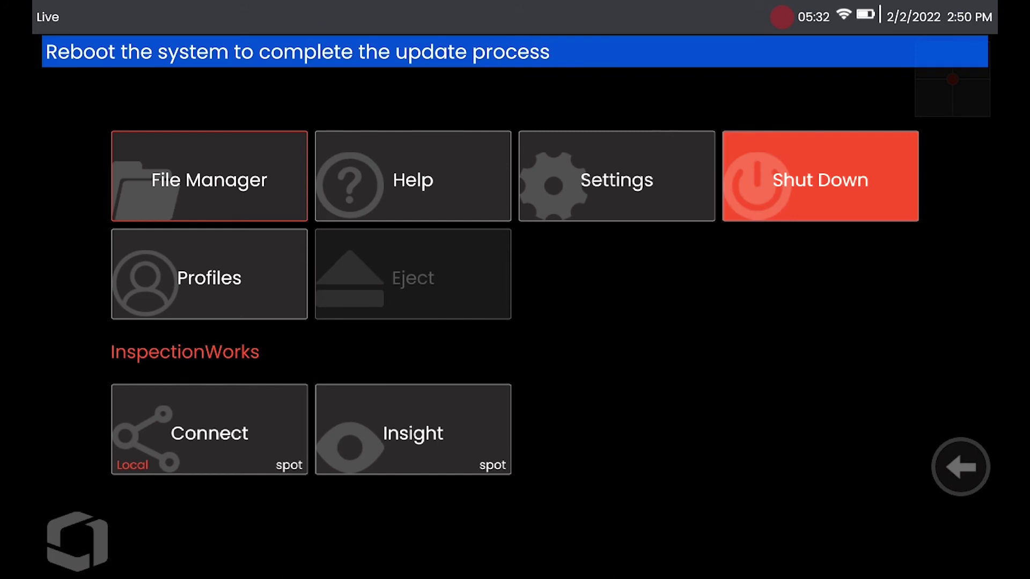
left_click(587, 547)
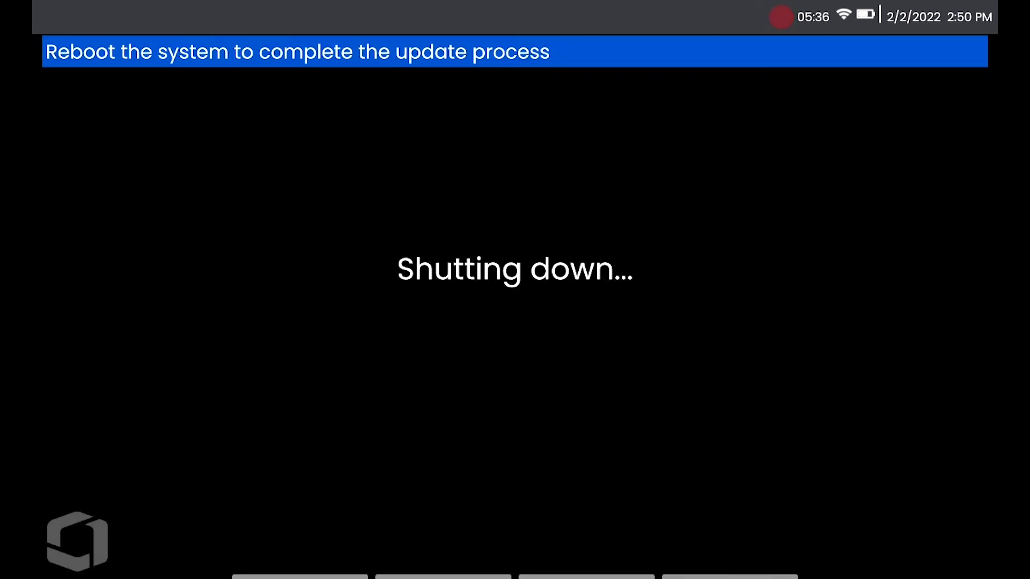